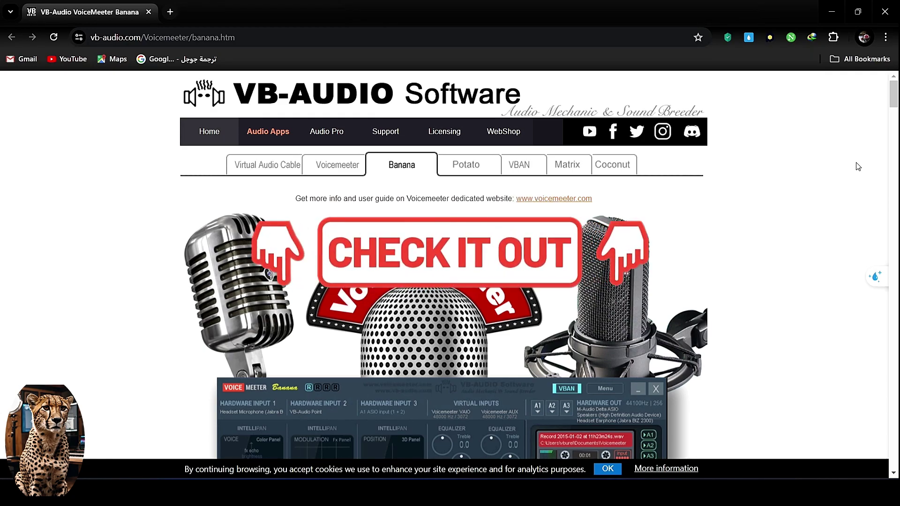
- Examine the VoiceMeeter Banana page's download and license information
scroll(859, 166, "down", 6)
scroll(857, 166, "down", 6)
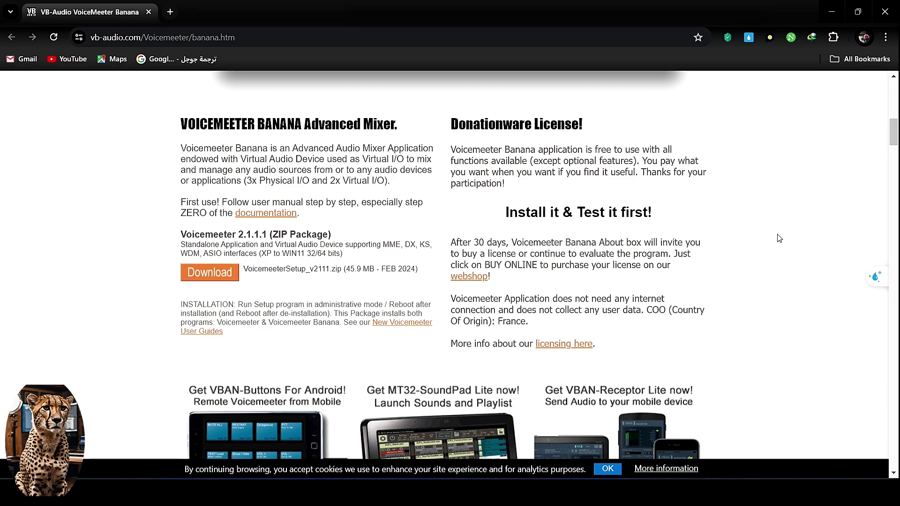
scroll(797, 248, "down", 9)
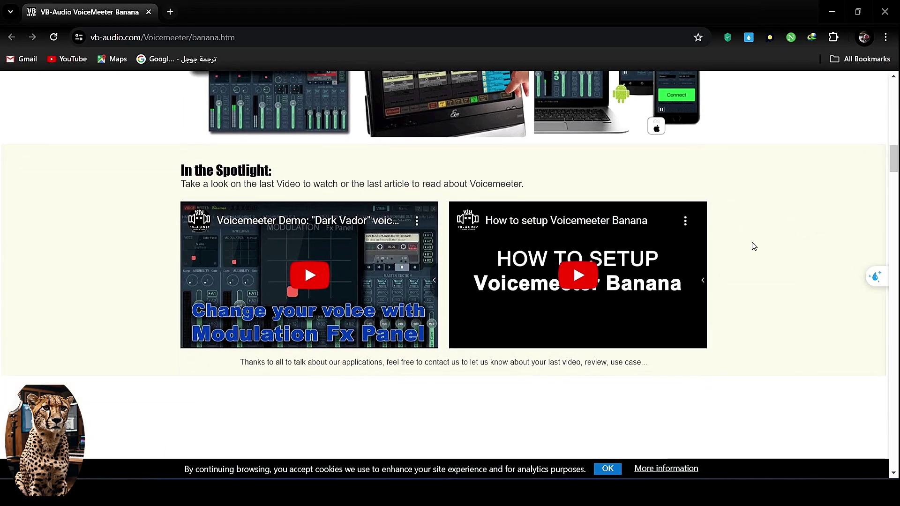
left_click(833, 13)
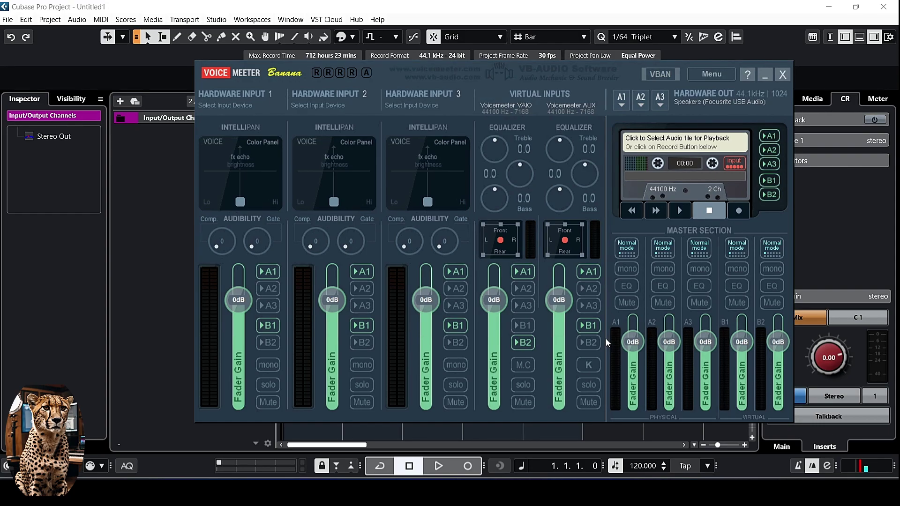
- In the Windows volume mixer, set the system output device to VoiceMeeter Input (VB-Audio VoiceMeeter VAIO)
left_click(765, 74)
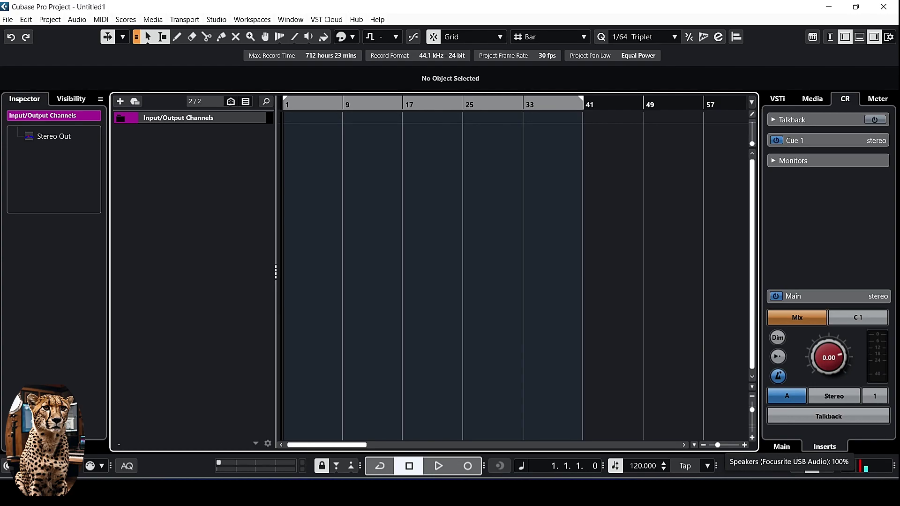
right_click(791, 473)
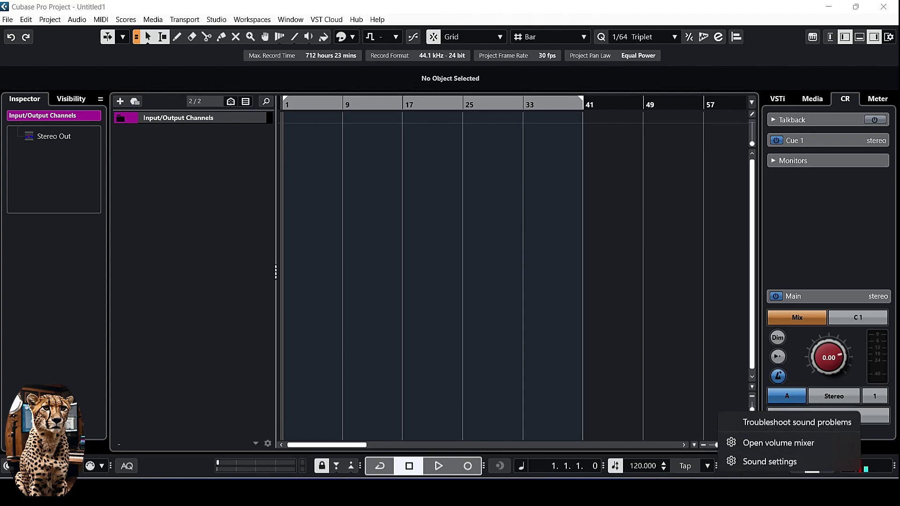
left_click(785, 445)
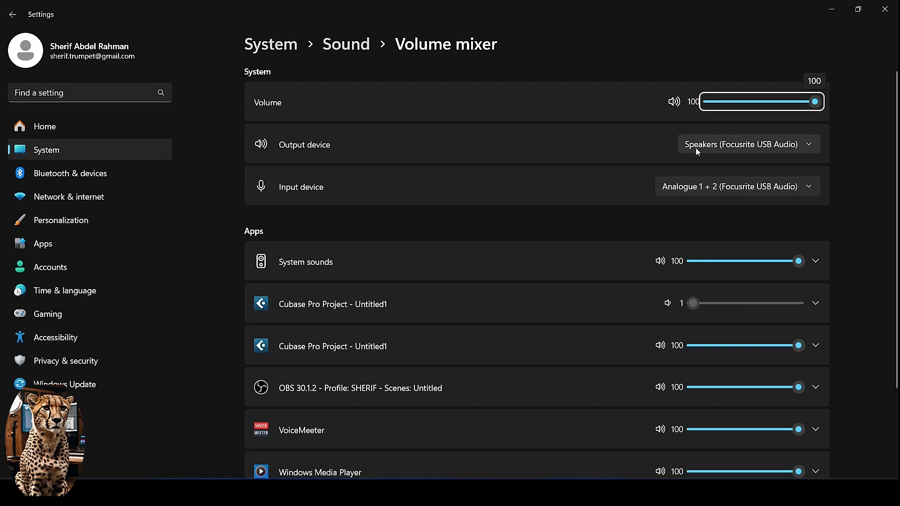
left_click(752, 147)
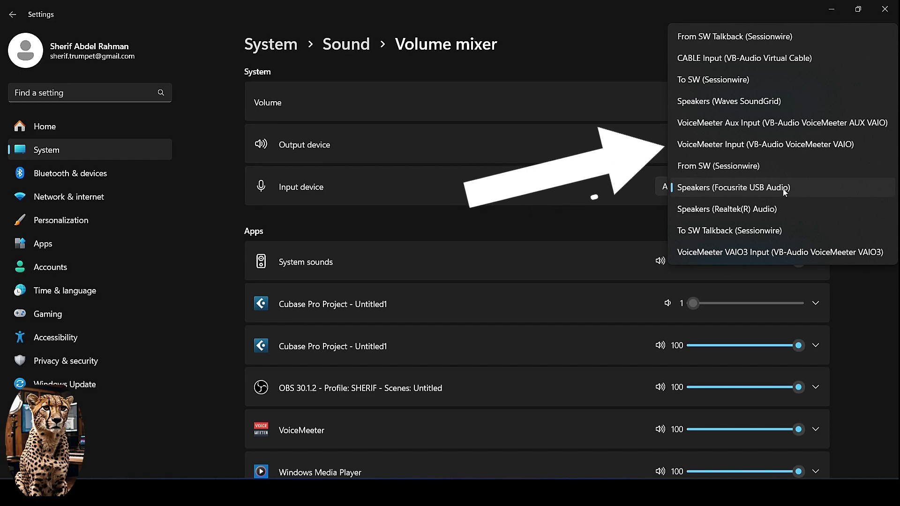
left_click(790, 145)
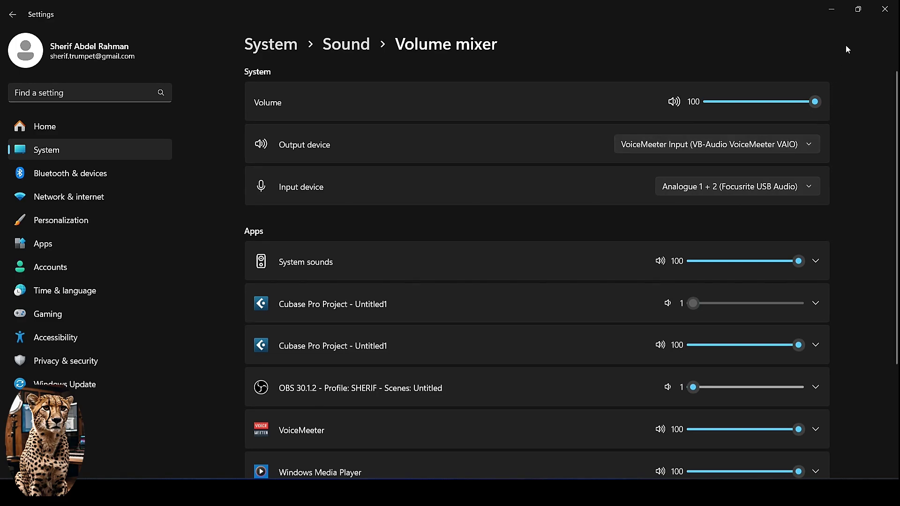
left_click(883, 10)
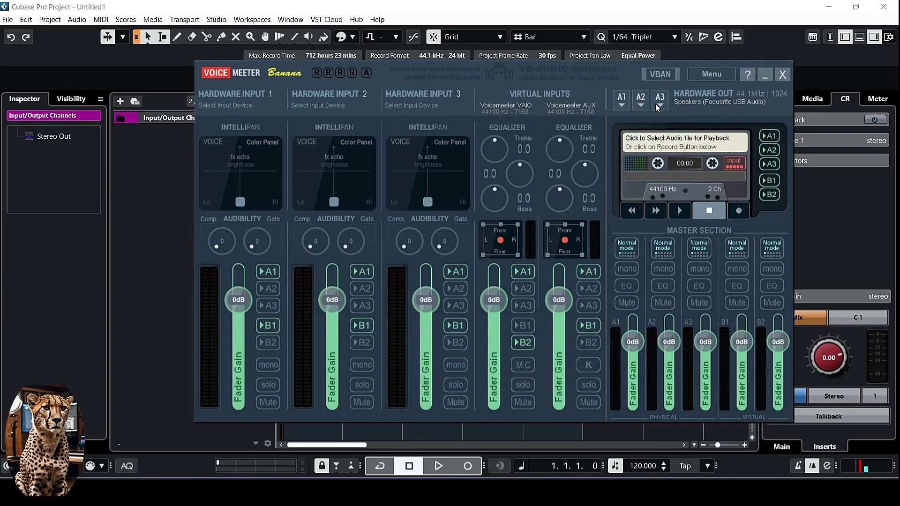
- Check which device is assigned to hardware output A1 in VoiceMeeter Banana
left_click(623, 104)
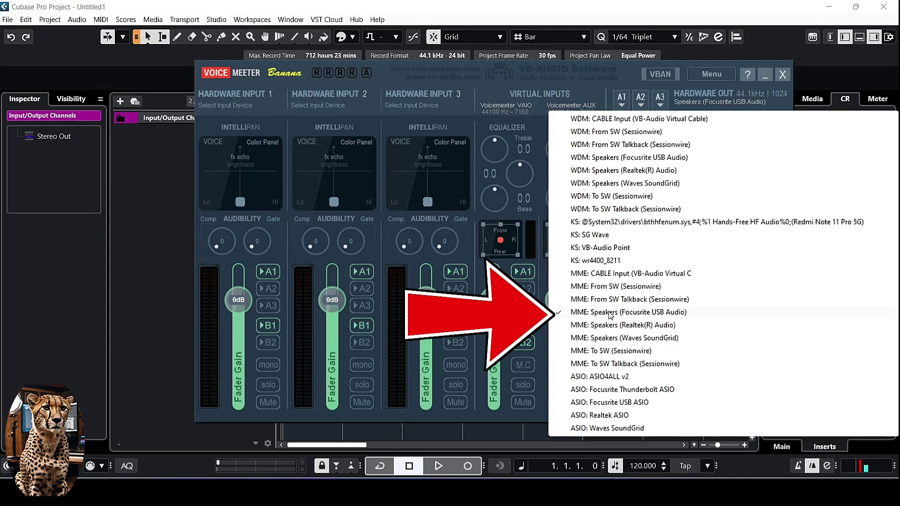
left_click(598, 78)
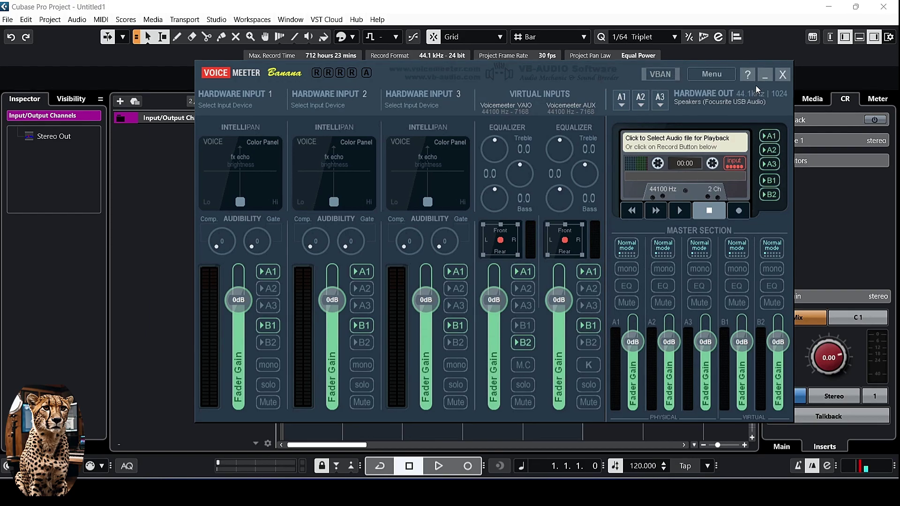
left_click(766, 74)
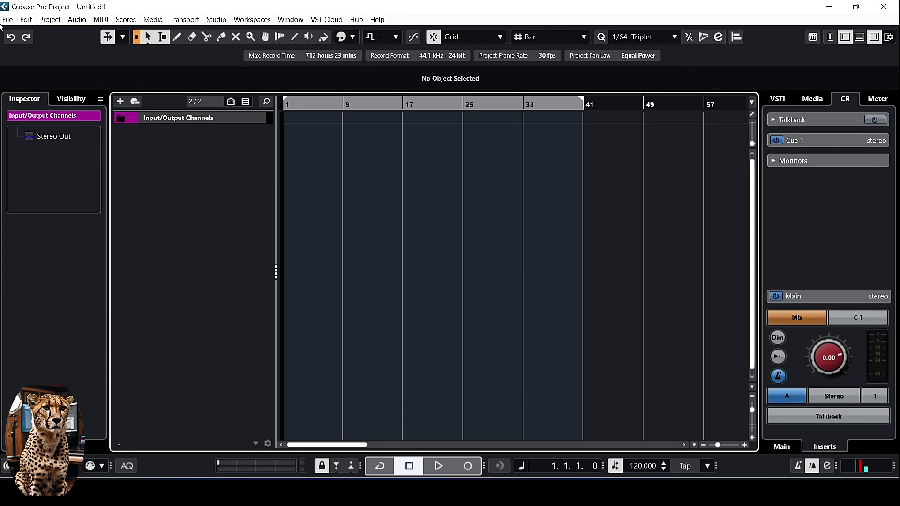
- Switch Cubase's ASIO driver to Voicemeeter AUX Virtual ASIO and check the stereo input bus ports in Audio Connections
left_click(216, 20)
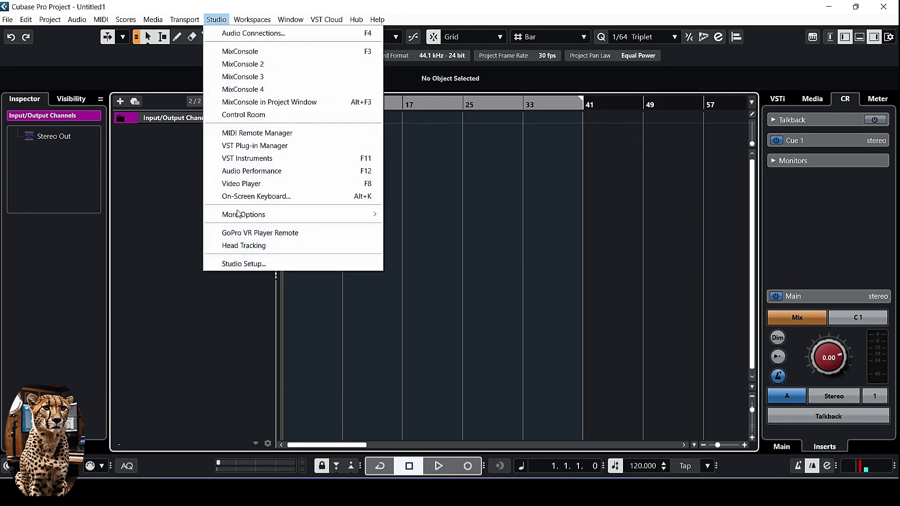
left_click(263, 265)
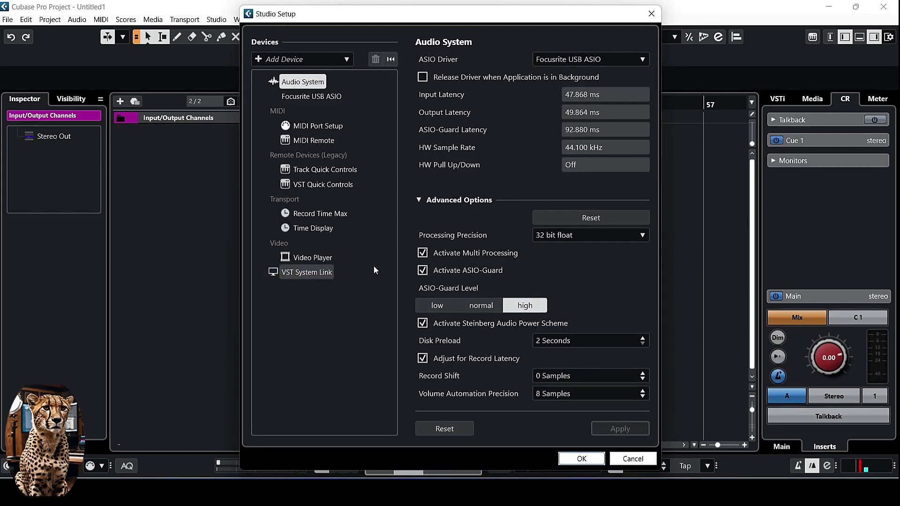
left_click(558, 61)
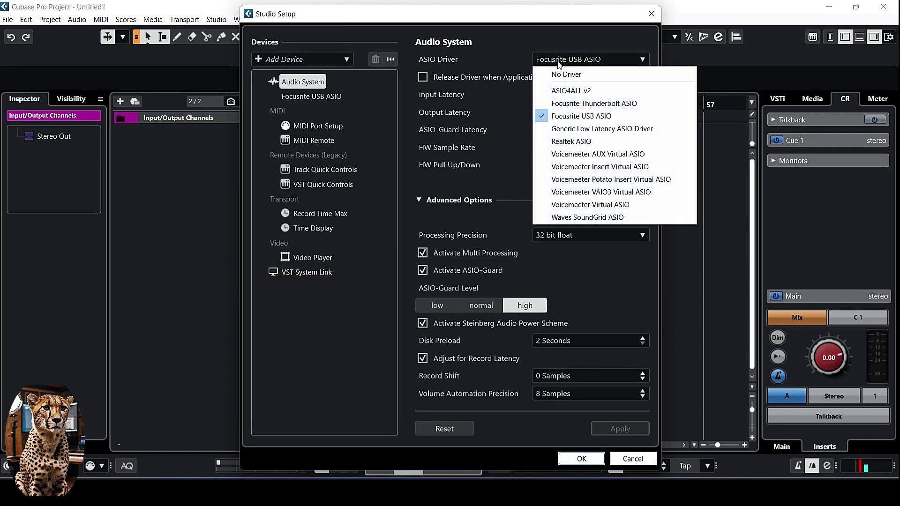
left_click(616, 154)
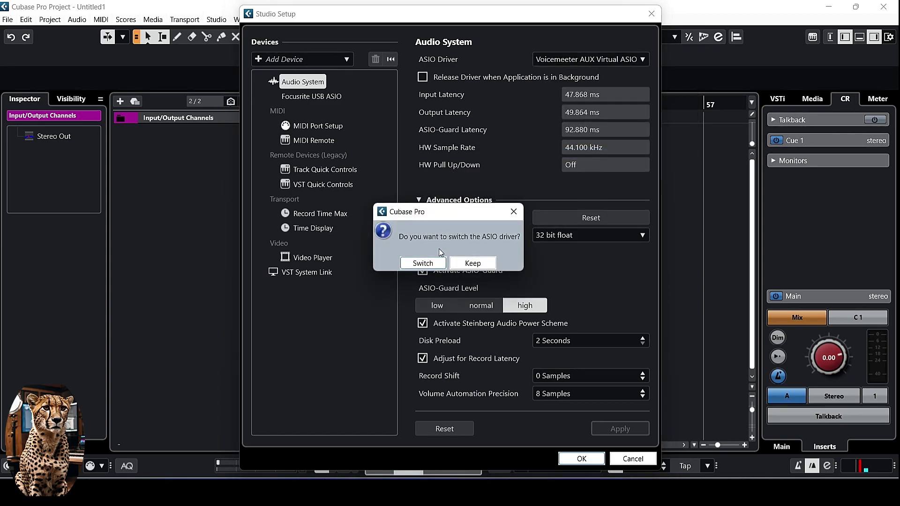
left_click(430, 264)
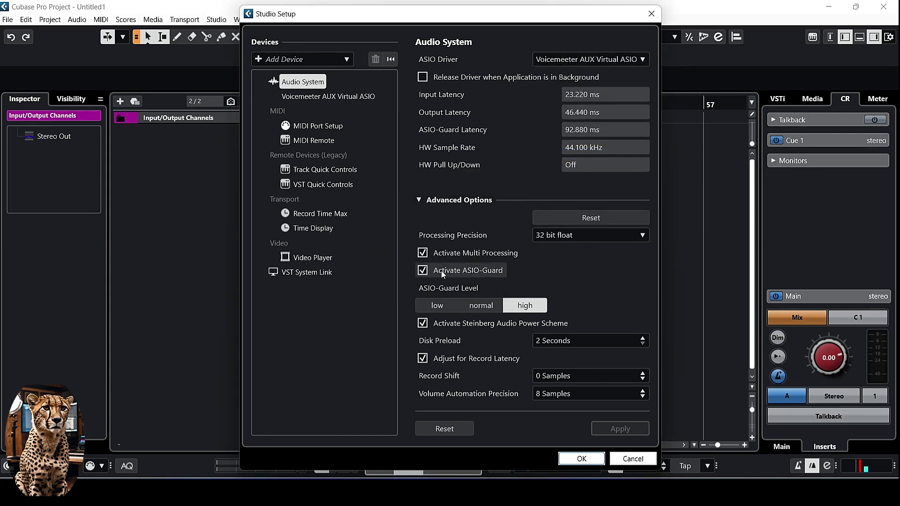
left_click(586, 460)
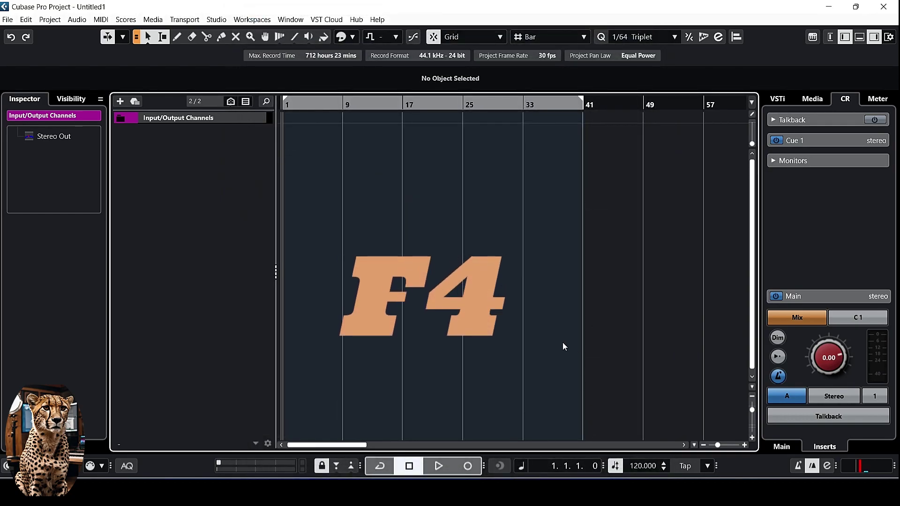
key("F4")
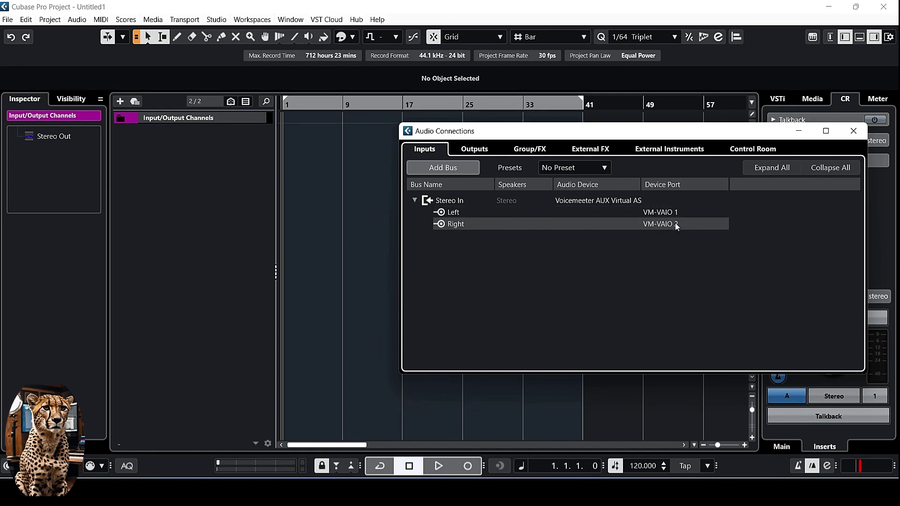
left_click(853, 131)
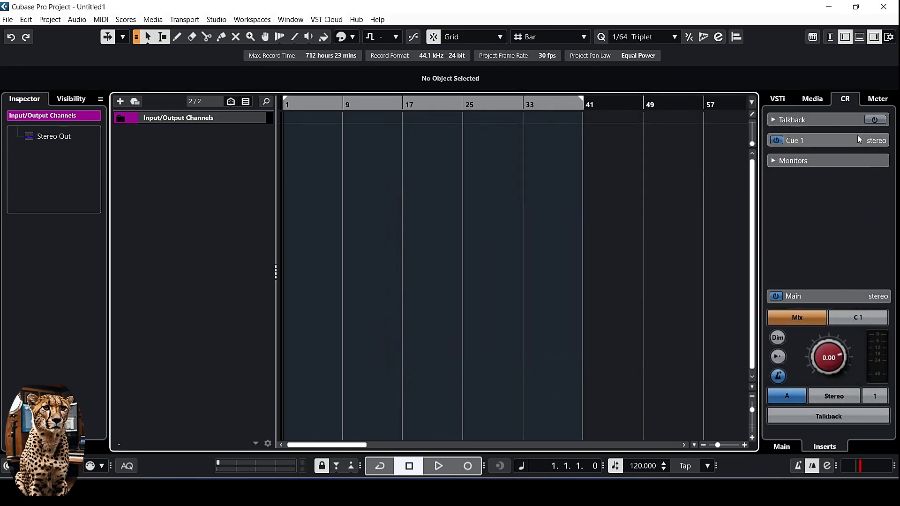
- Add one stereo audio track named "Refrence" with VM-VAIO 1 as input and Stereo Out as output
double_click(645, 192)
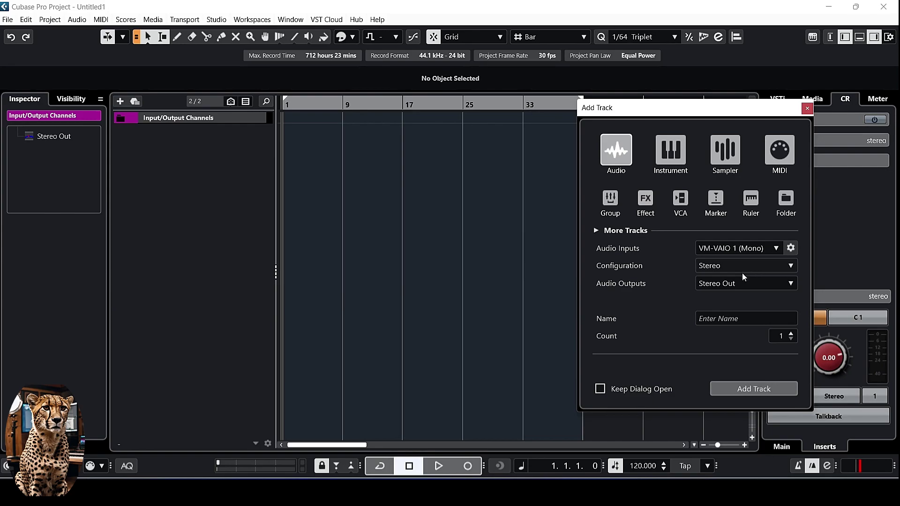
left_click(722, 317)
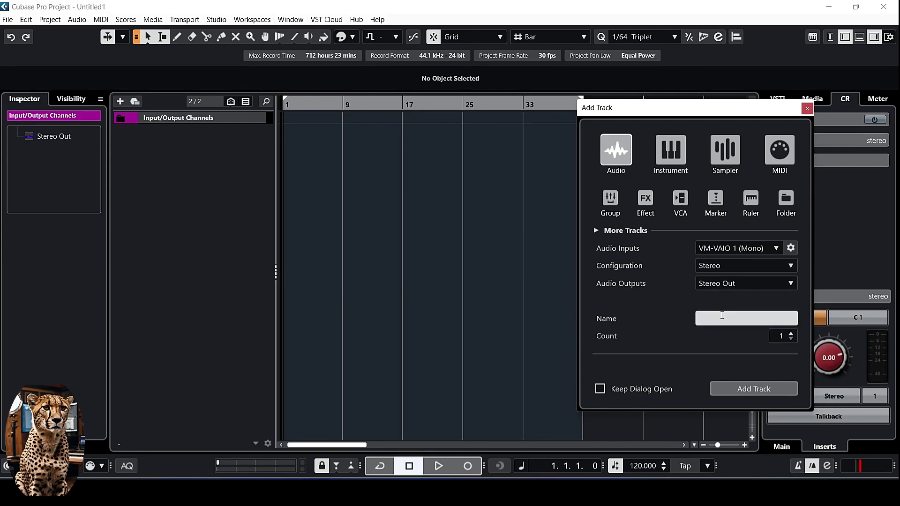
type("Refe")
key("BackSpace")
type("rence")
key("Return")
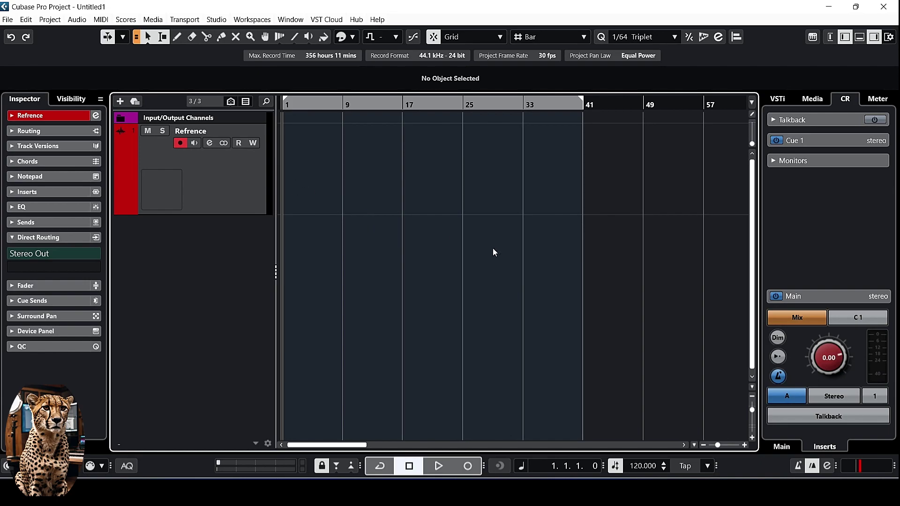
- Start playback of the Night City JAZZ song in Media Player and return to the Cubase project
key("alt+Tab")
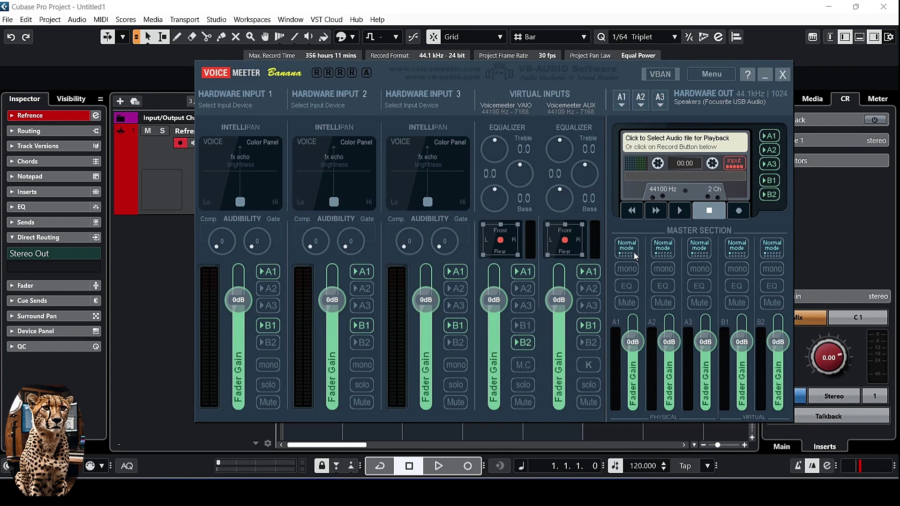
left_click(768, 74)
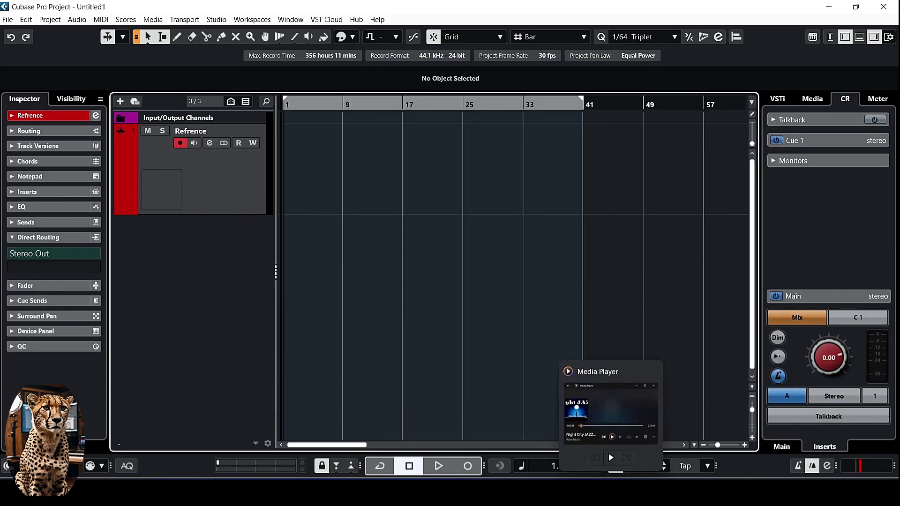
left_click(610, 492)
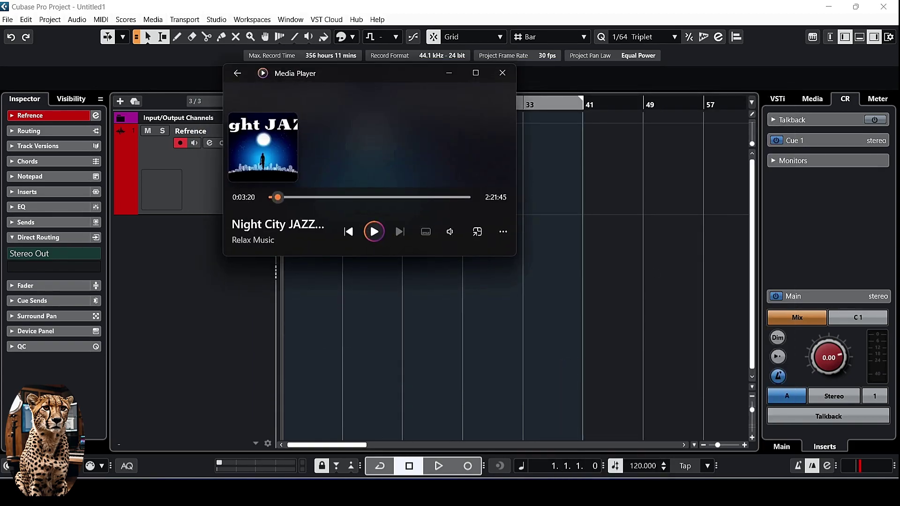
key("space")
left_click(611, 492)
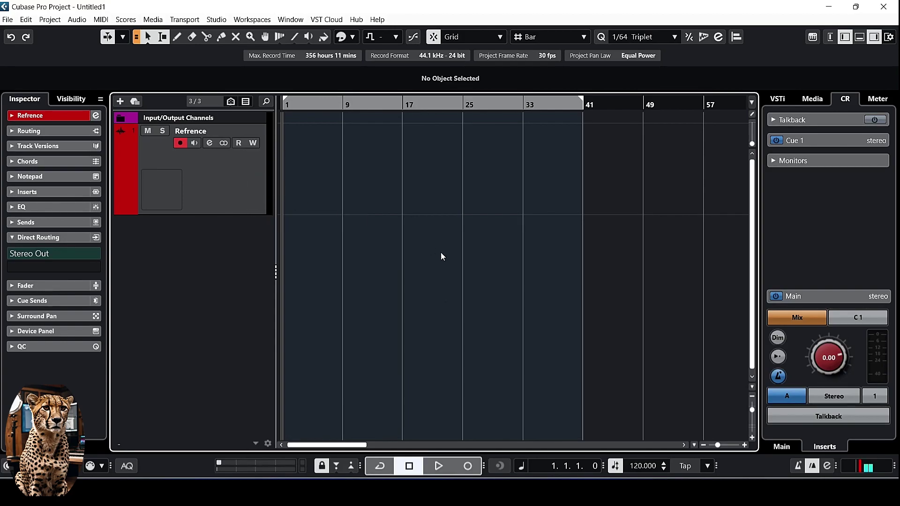
- Turn off A1 on the Voicemeeter VAIO strip in VoiceMeeter and enable input monitoring on Cubase's Refrence track
left_click(558, 492)
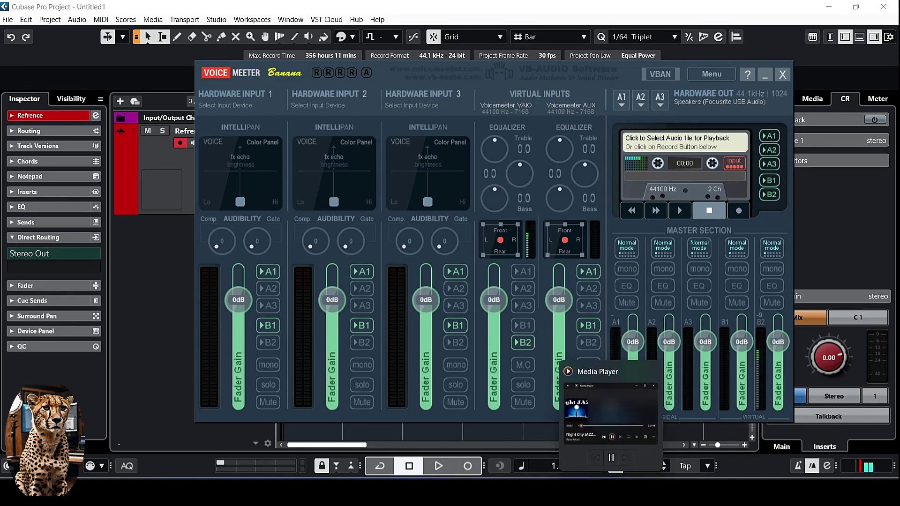
left_click(159, 280)
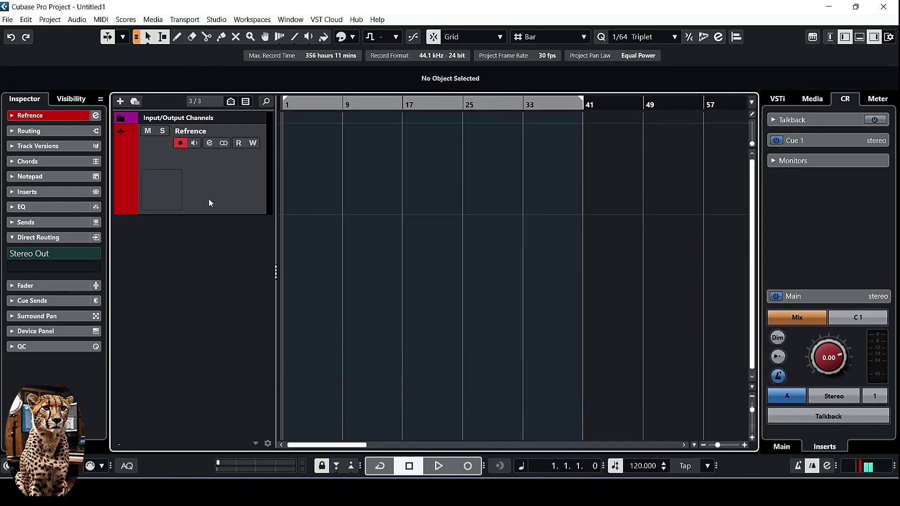
left_click(192, 143)
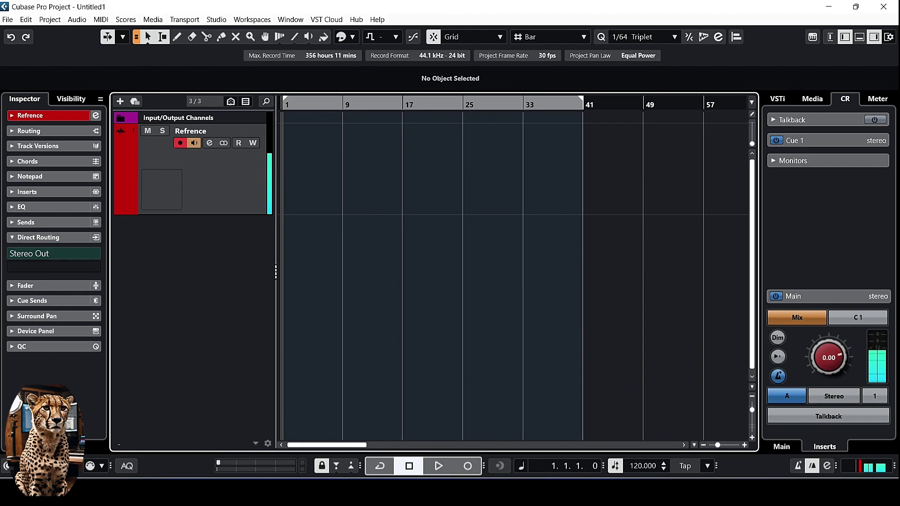
- Pause the song, restoring Voicemeeter VAIO's A1 routing, and disable monitoring on the Refrence track
left_click(624, 492)
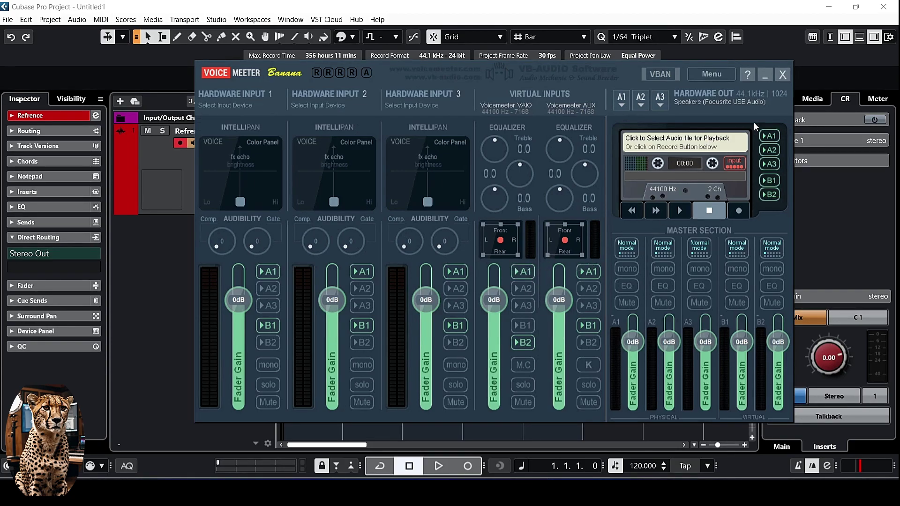
left_click(766, 76)
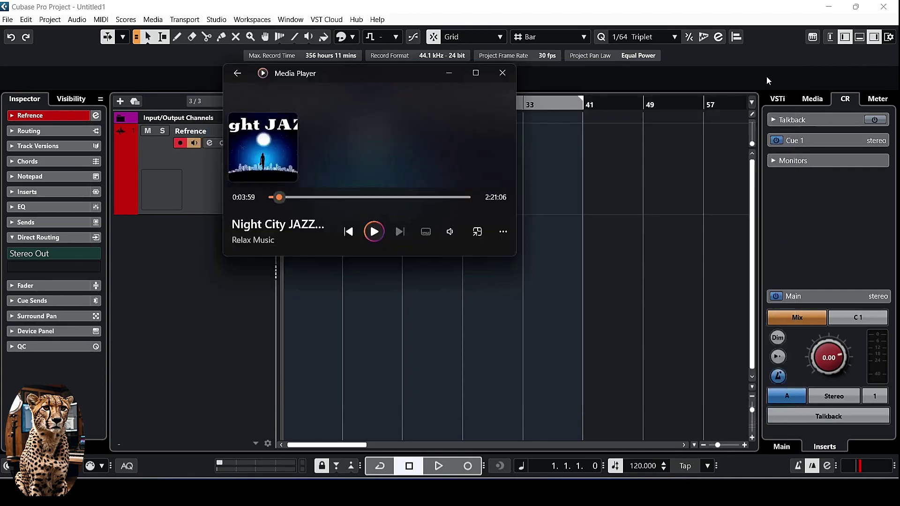
left_click(203, 172)
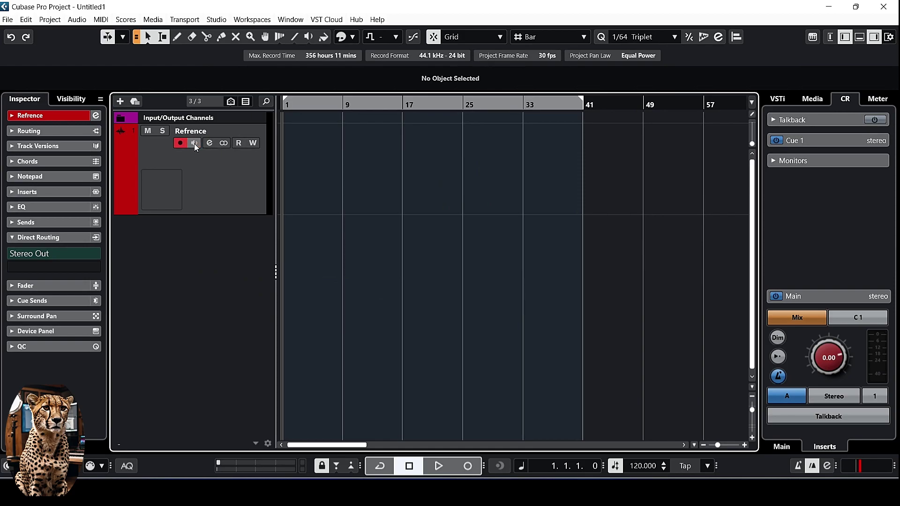
- Switch to VoiceMeeter, toggle the B2 routing of the Voicemeeter VAIO strip, and return to Cubase
key("alt+Tab")
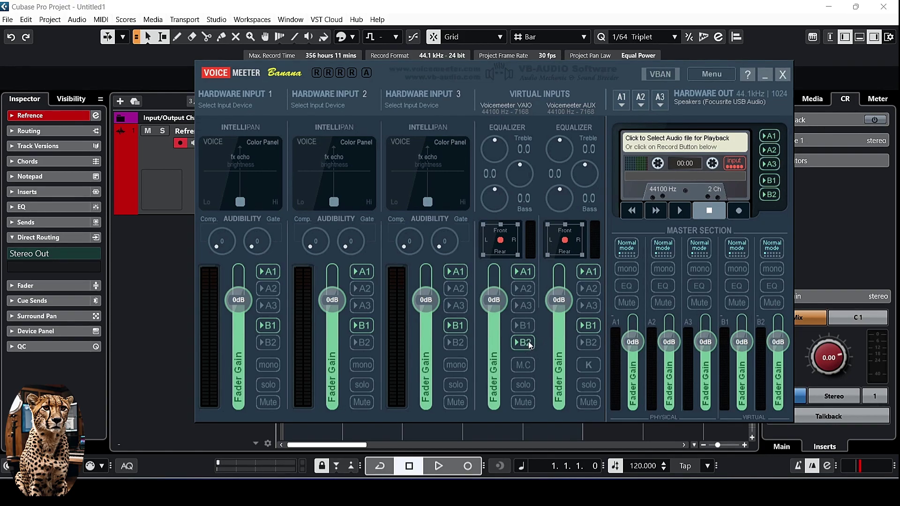
left_click(528, 342)
left_click(148, 324)
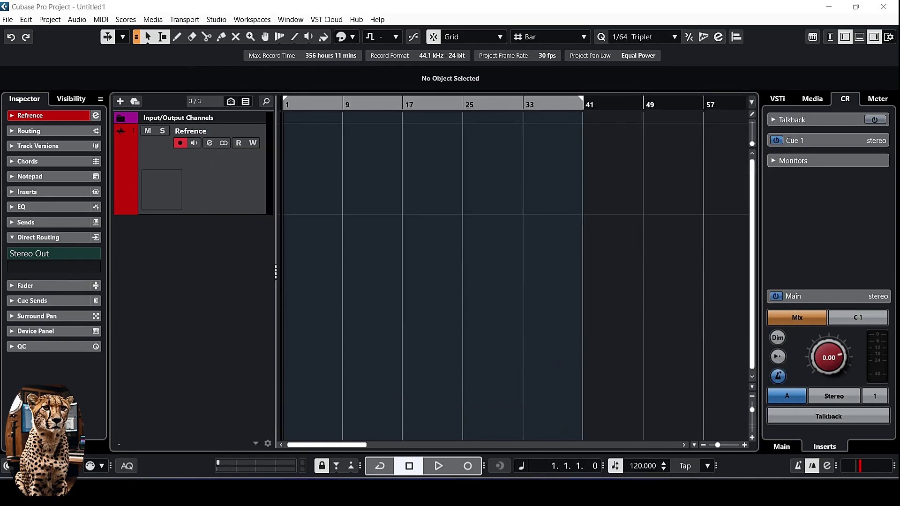
- Start the song in Media Player, minimize the player and begin recording on Cubase's Refrence track
key("alt+Tab")
key("super+Down")
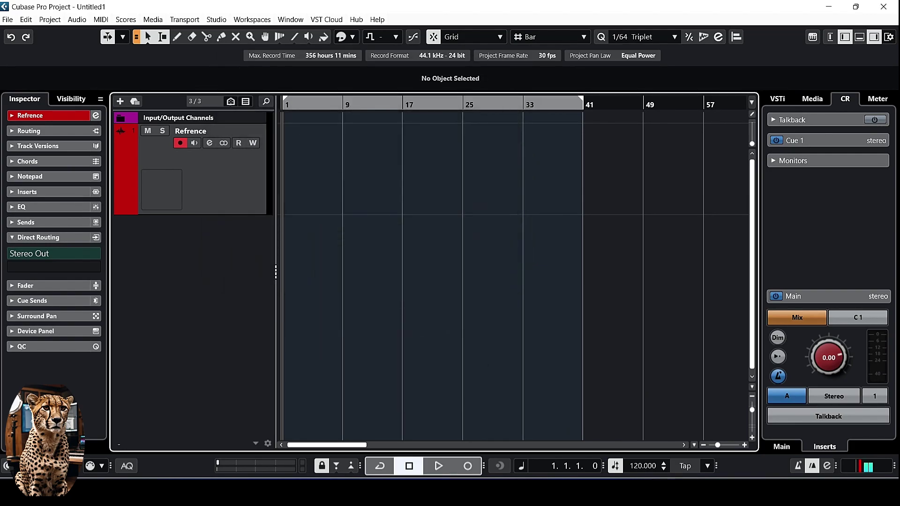
key("KP_Multiply")
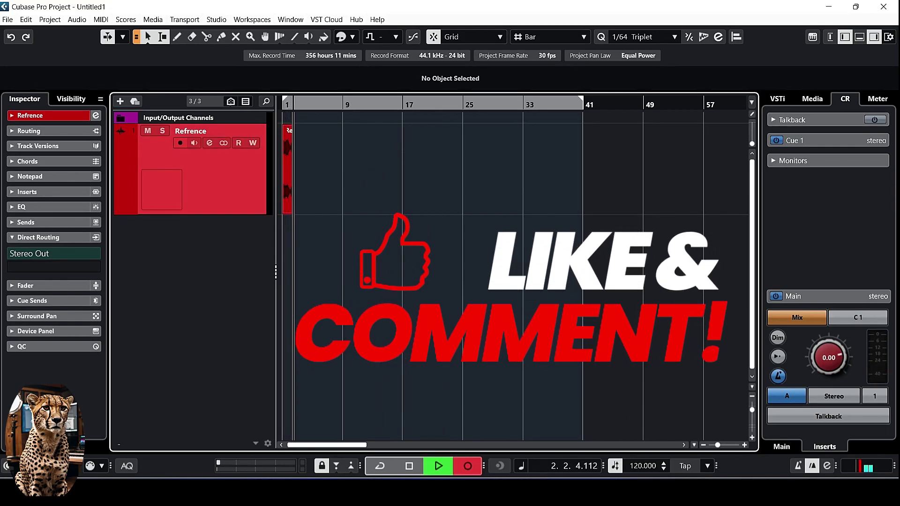
- While recording, switch the Voicemeeter VAIO strip's output from B2 to B1 and shift the VoiceMeeter window to check the recorded waveform
mouse_move(558, 492)
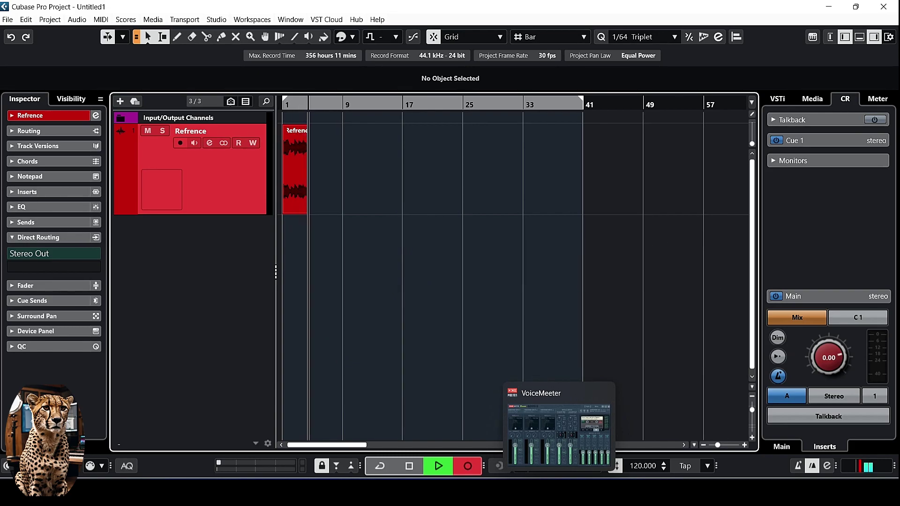
left_click(558, 492)
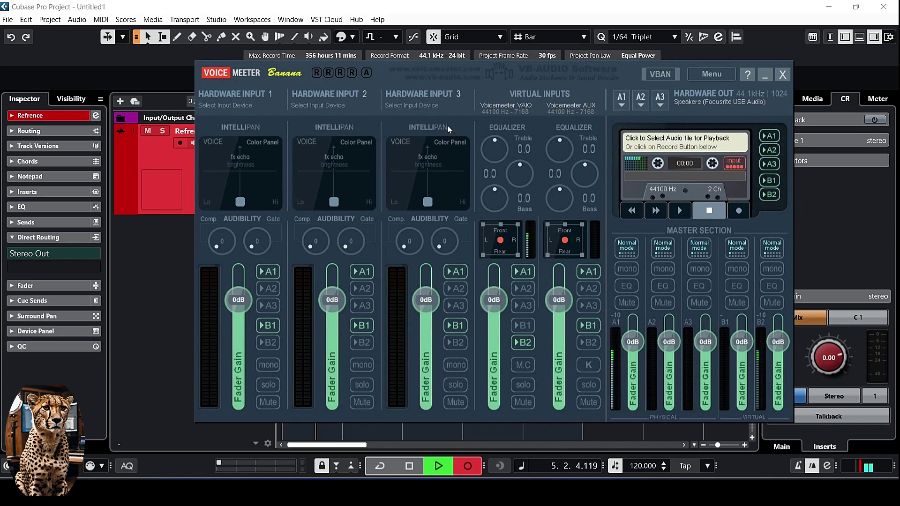
left_click(524, 328)
left_click(528, 339)
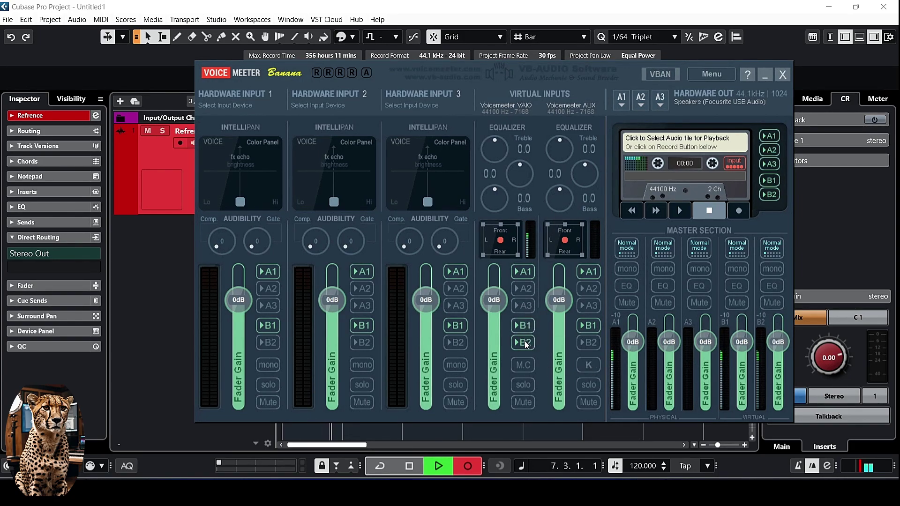
left_click_drag(568, 69, 553, 223)
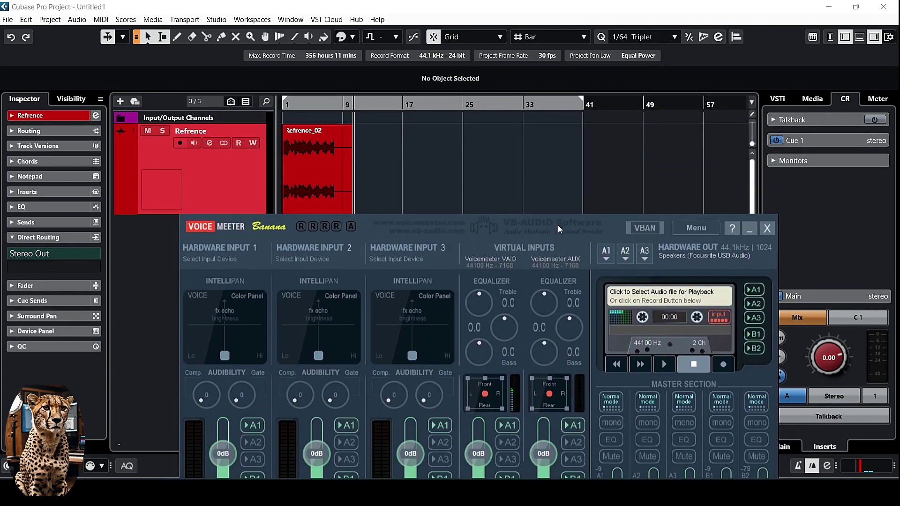
left_click_drag(558, 226, 558, 100)
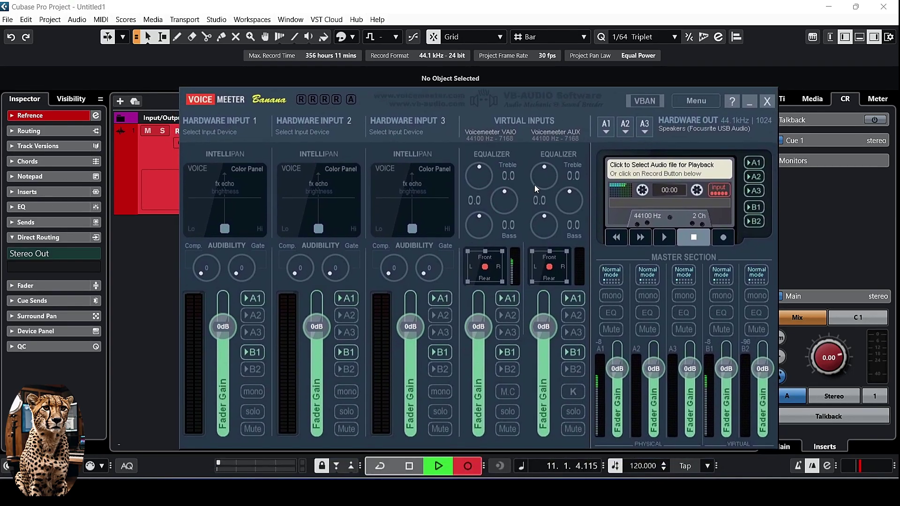
- Route the Voicemeeter VAIO strip back to B2 with B1 off, then minimize VoiceMeeter to reveal the Cubase recording
left_click(506, 370)
left_click(509, 354)
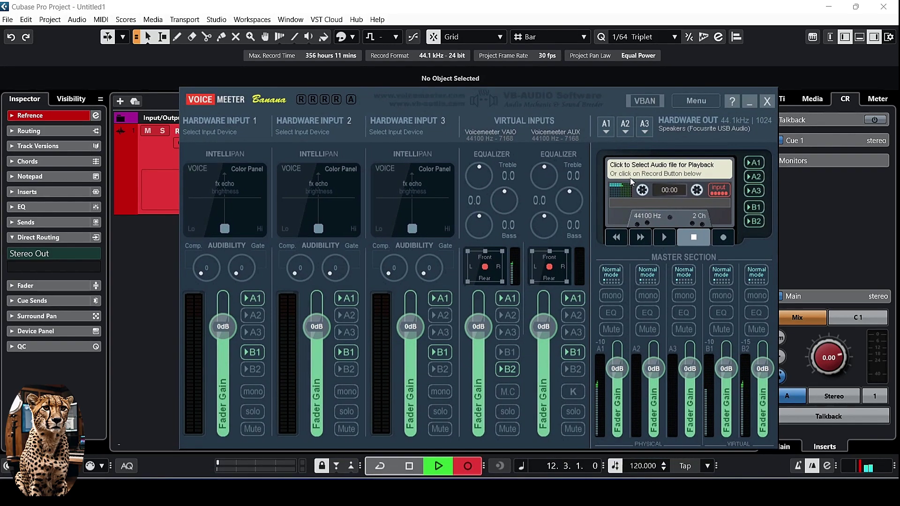
left_click_drag(598, 102, 572, 65)
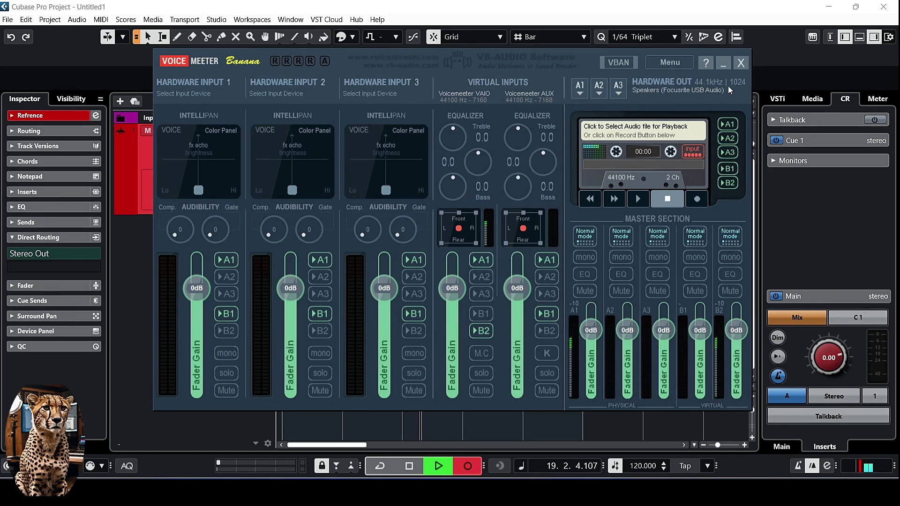
left_click(724, 63)
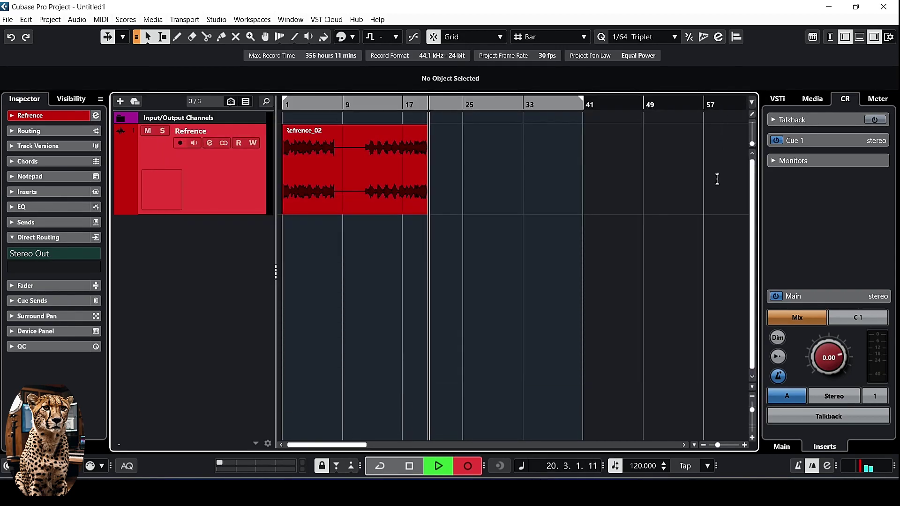
- Stop the Cubase recording, pause the song in Media Player and return to the Cubase project
key("space")
left_click(609, 495)
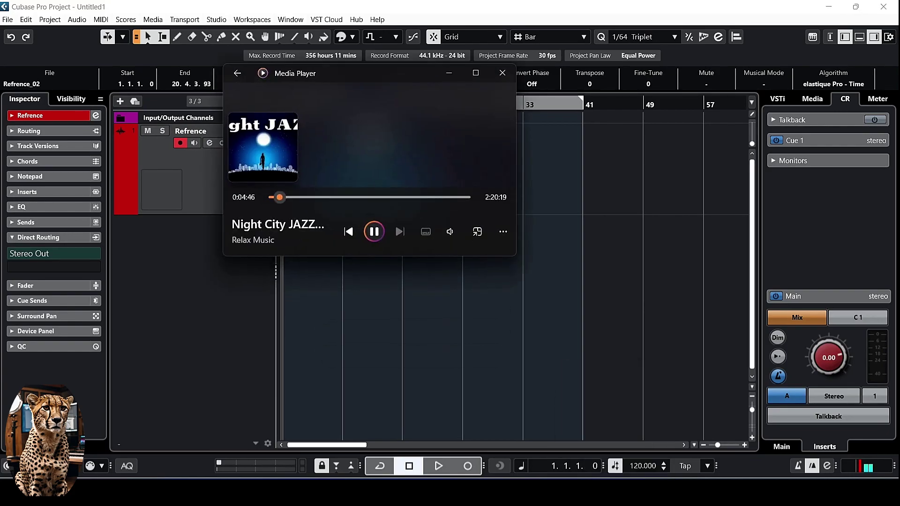
key("space")
left_click(644, 262)
- Play back the Refrence_02 recording from the start, move the playhead to bar 8 and stop playback
key("space")
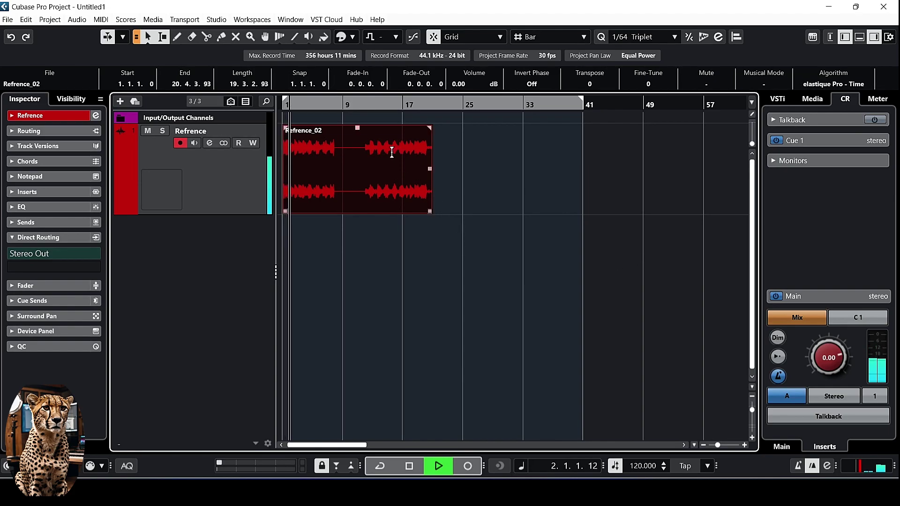
left_click(335, 102)
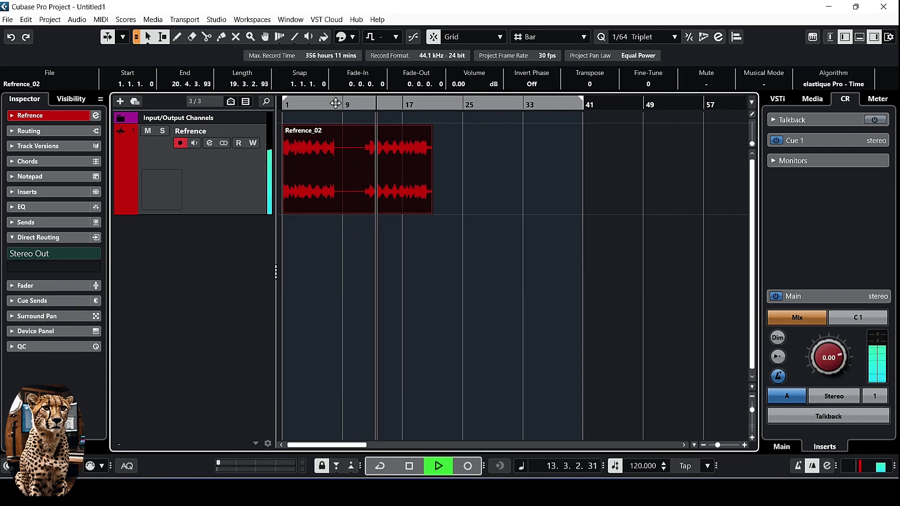
key("space")
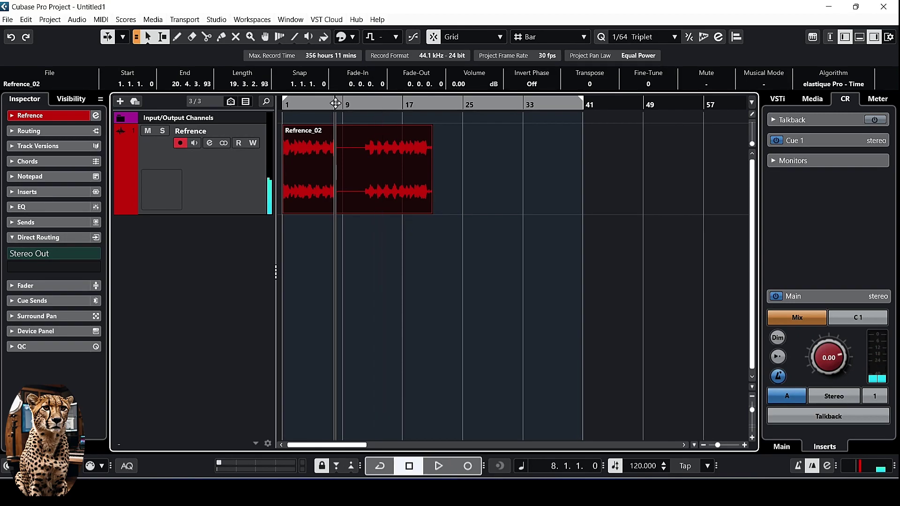